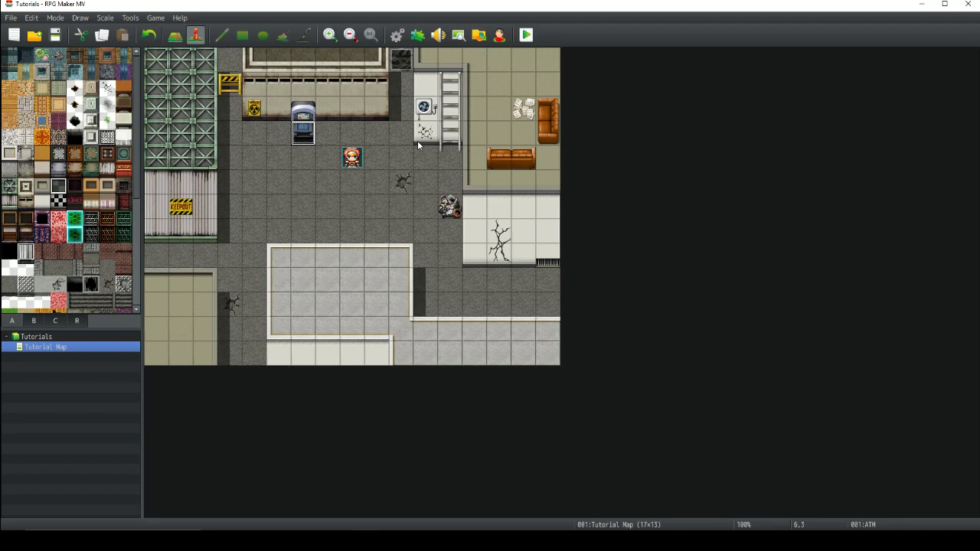
- Start a playtest of the game, which brings up the save-changes prompt
click(526, 35)
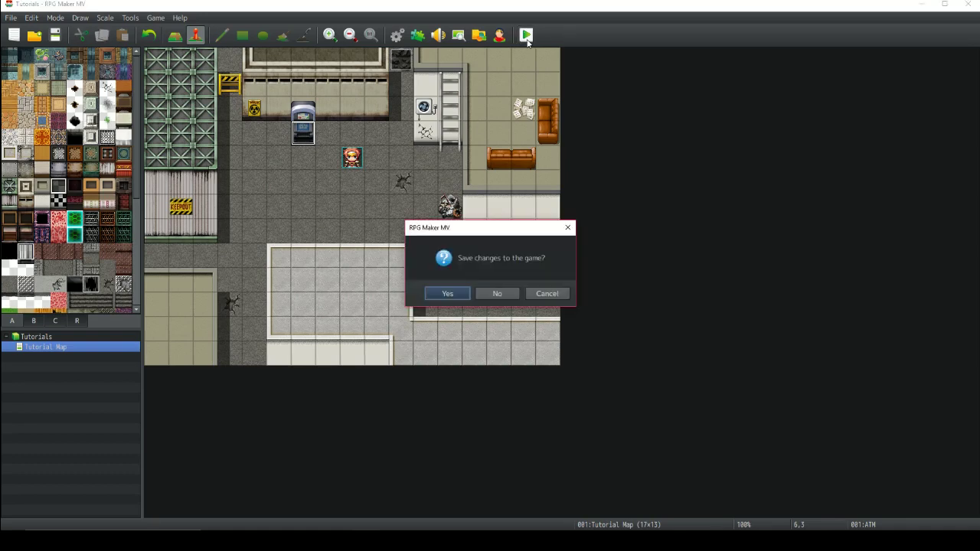
- Playtest without saving, start a New Game, and check the ATM balance showing 0 Cash
click(497, 293)
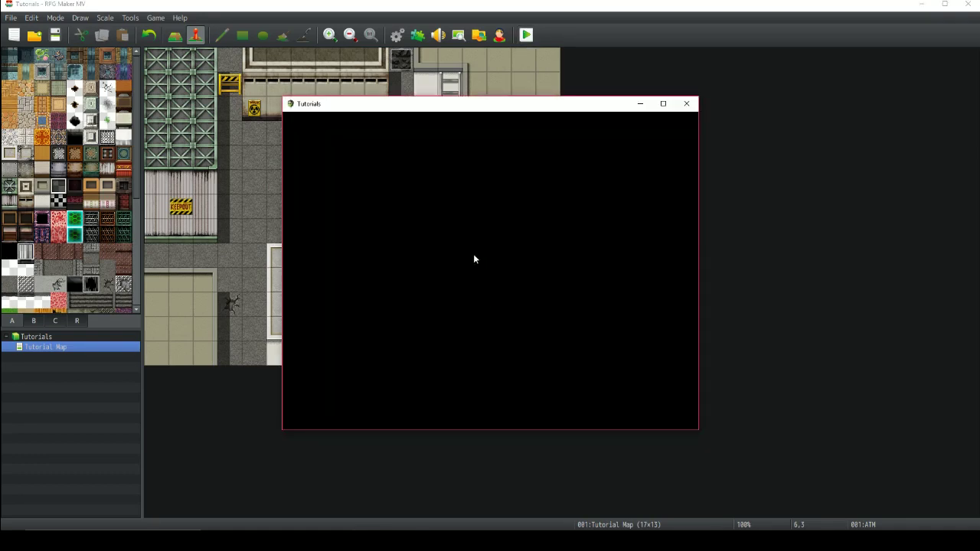
click(481, 322)
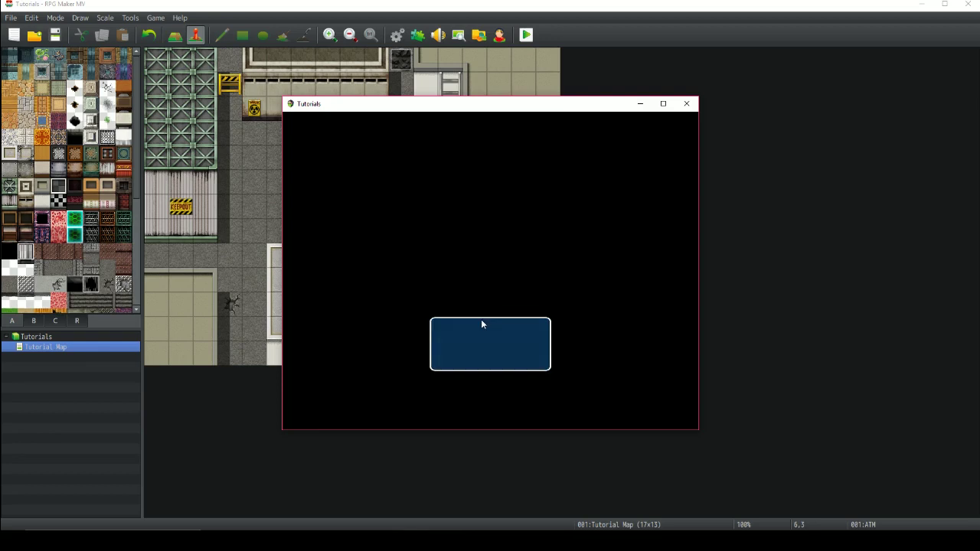
click(446, 208)
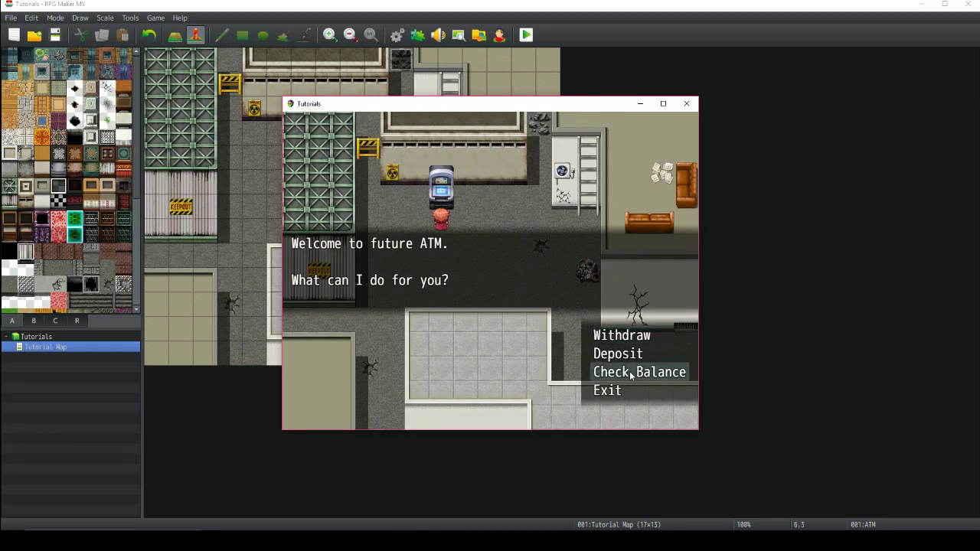
click(631, 375)
click(570, 295)
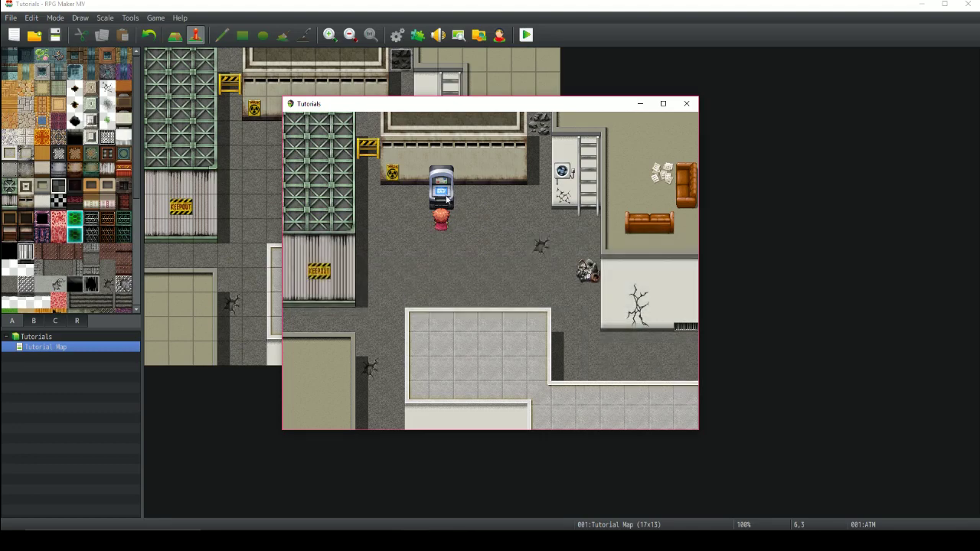
- Try a Withdraw at the ATM, see the 2000 Cash deposit message, then close the playtest
click(447, 197)
click(616, 335)
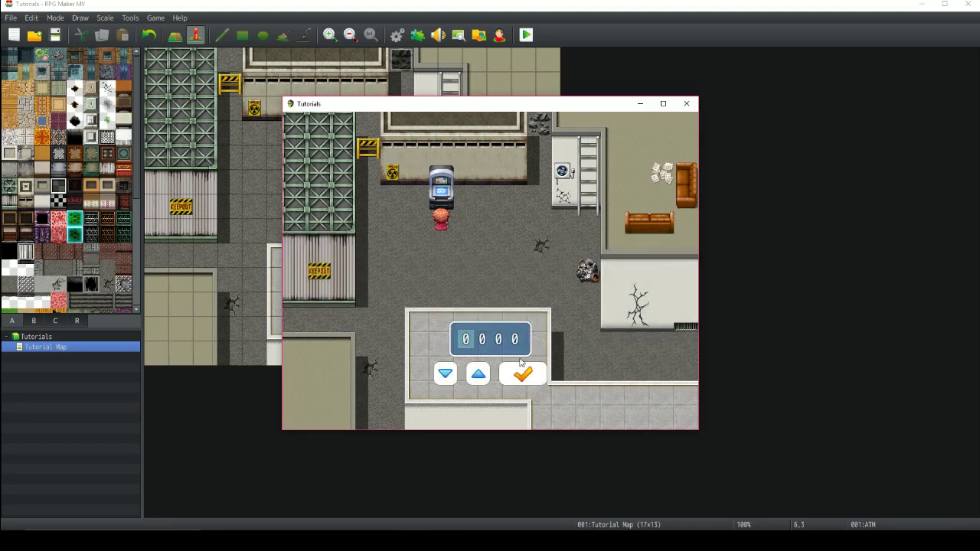
click(522, 374)
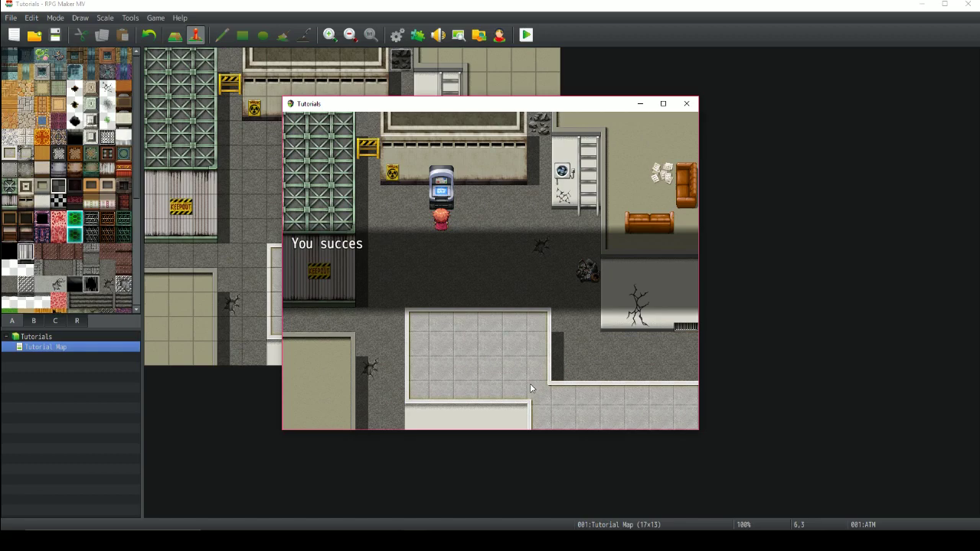
click(564, 307)
click(467, 273)
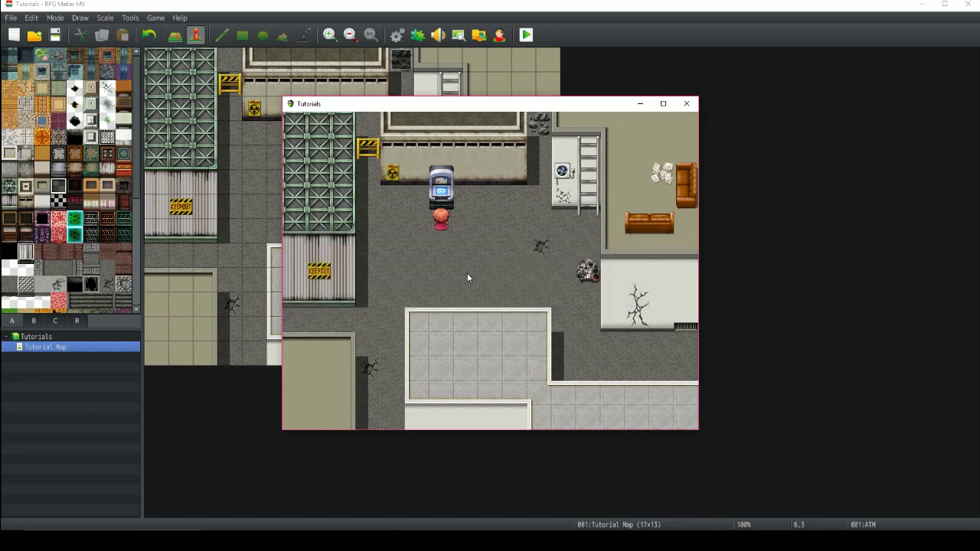
click(685, 103)
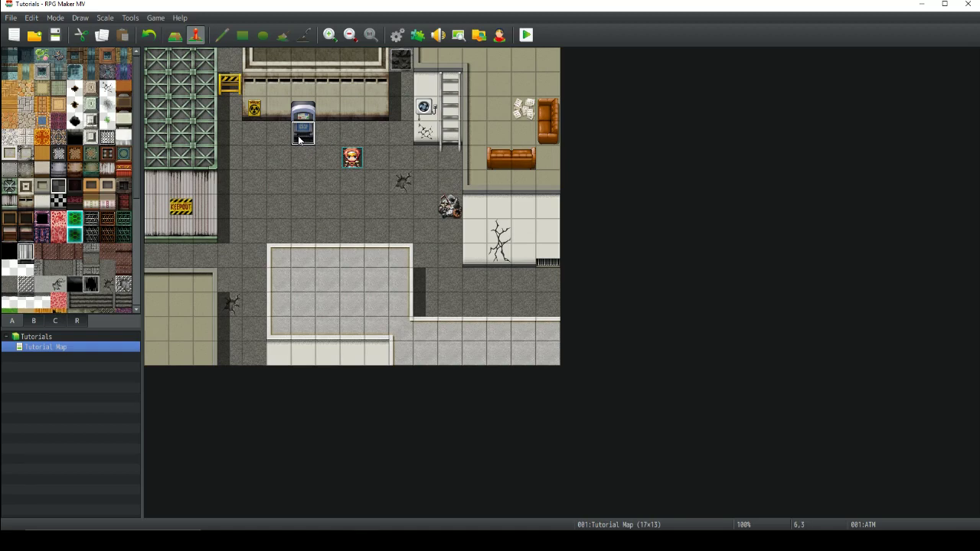
right_click(400, 59)
click(421, 66)
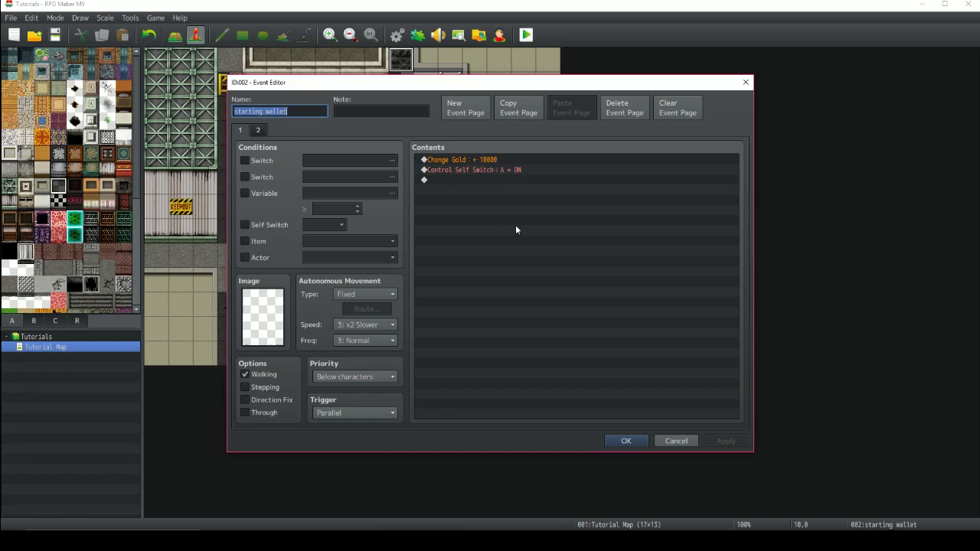
click(258, 130)
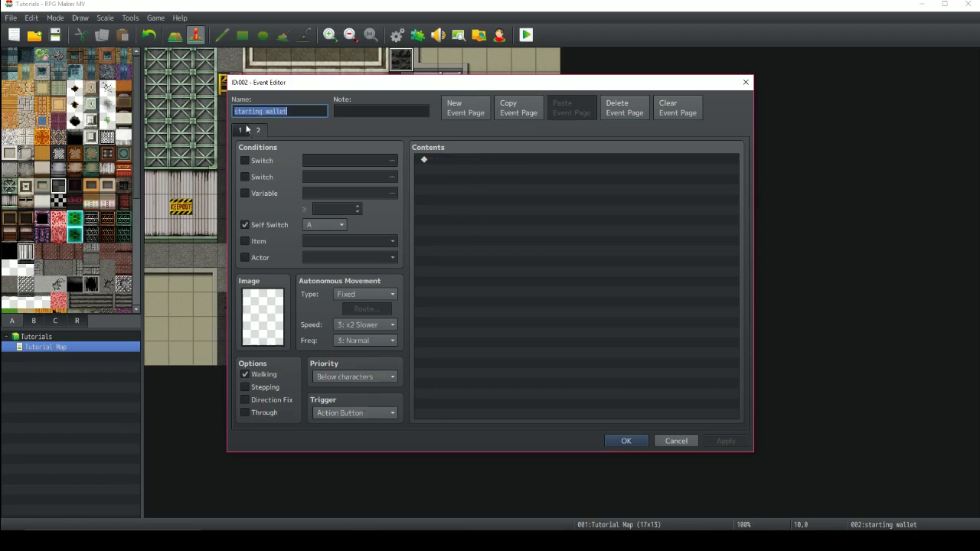
click(243, 129)
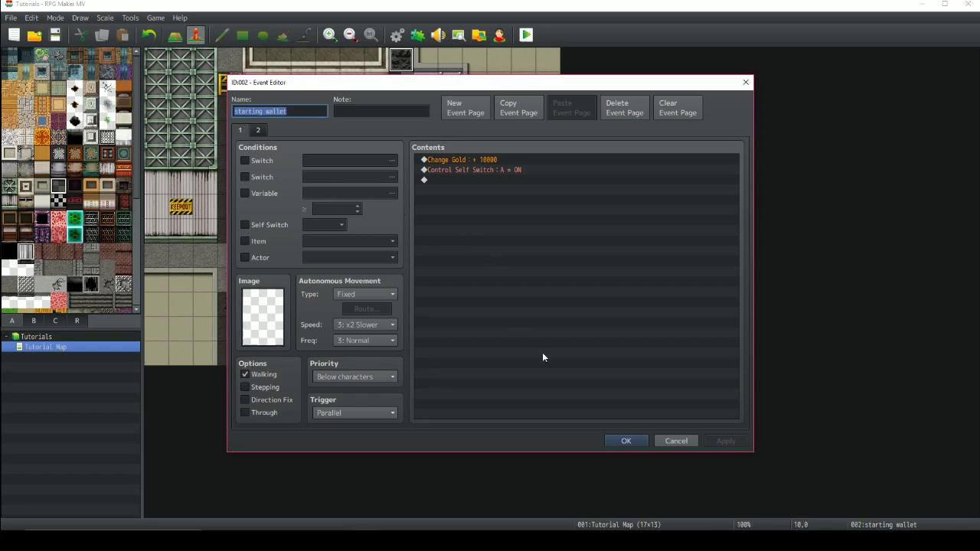
click(625, 441)
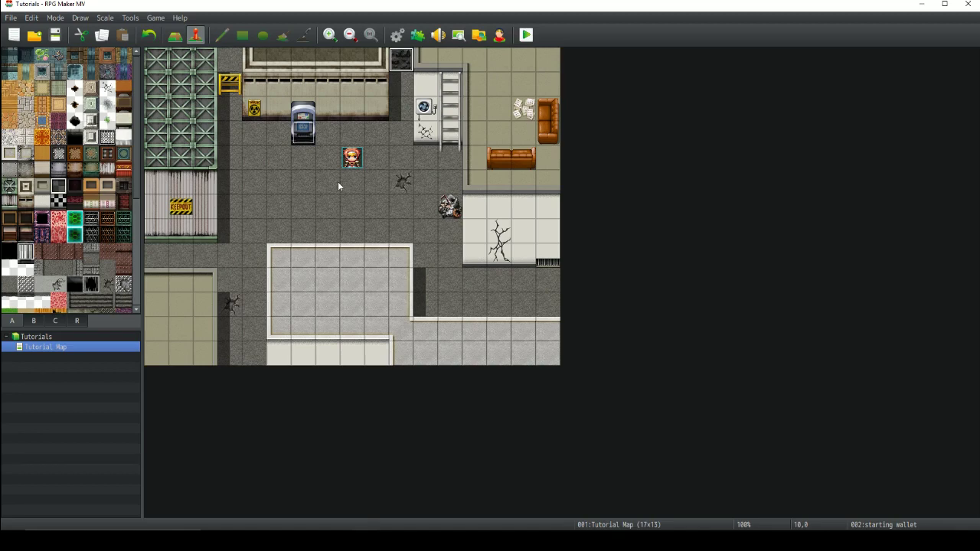
- Open the ATM event on the map for editing
click(309, 138)
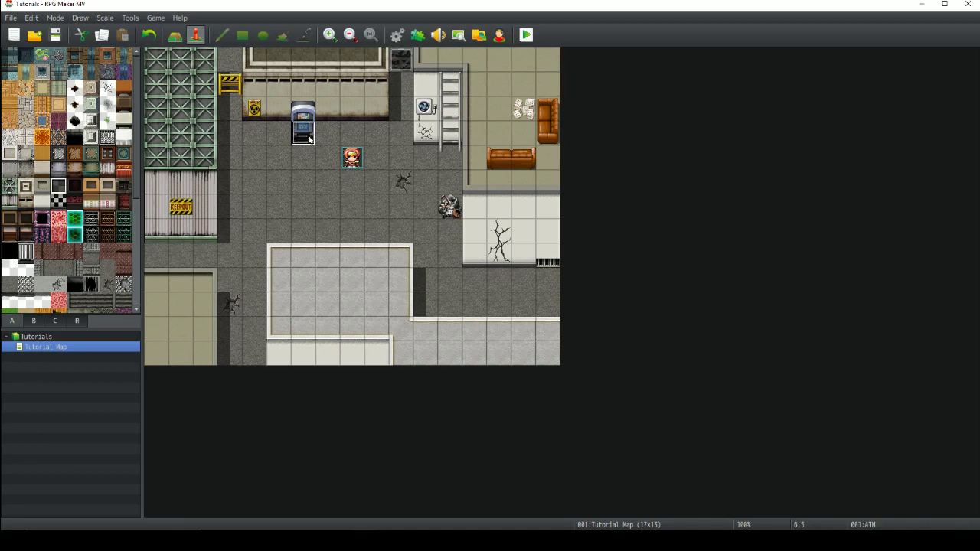
right_click(312, 139)
click(329, 152)
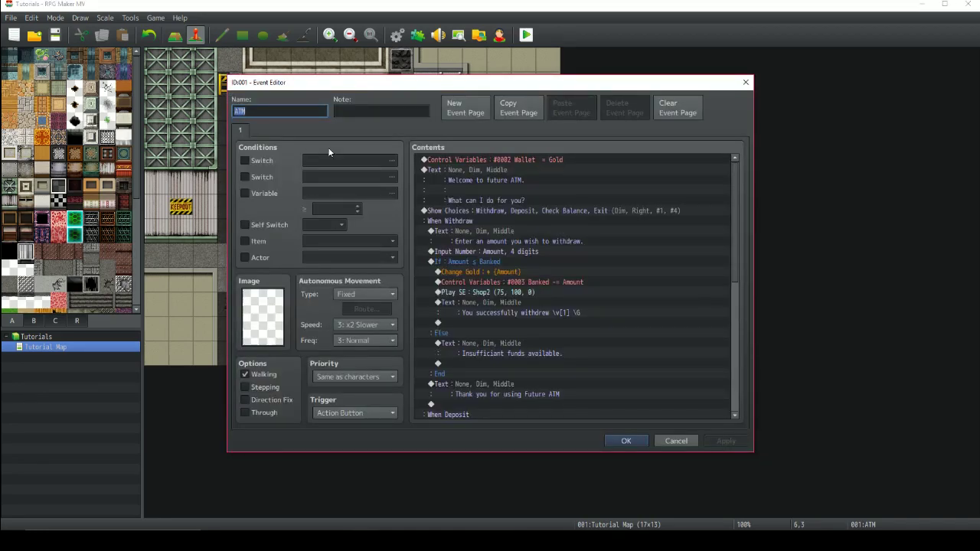
- Scroll through the ATM event's Contents list and select the first Wallet = Gold command
scroll(522, 257, down, 7)
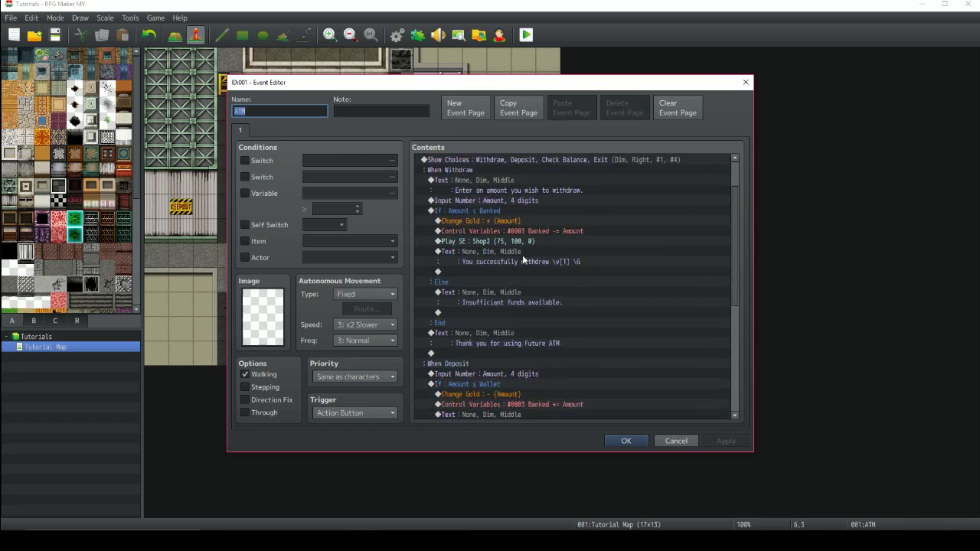
scroll(521, 255, down, 2)
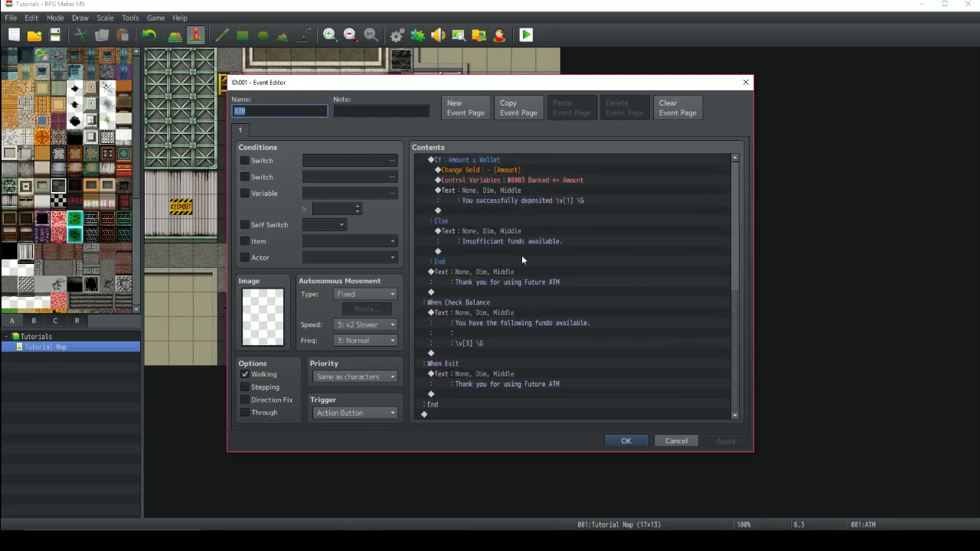
scroll(499, 371, up, 7)
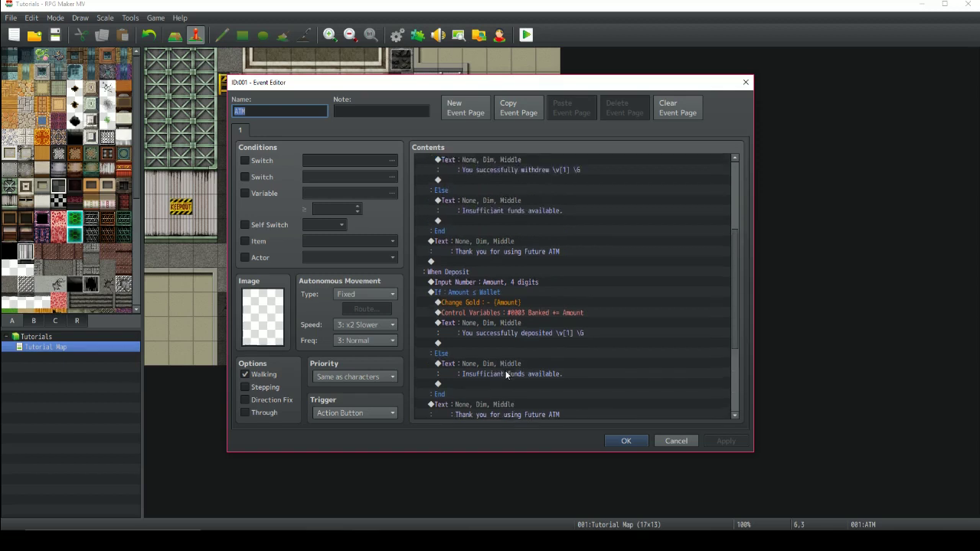
scroll(506, 374, up, 2)
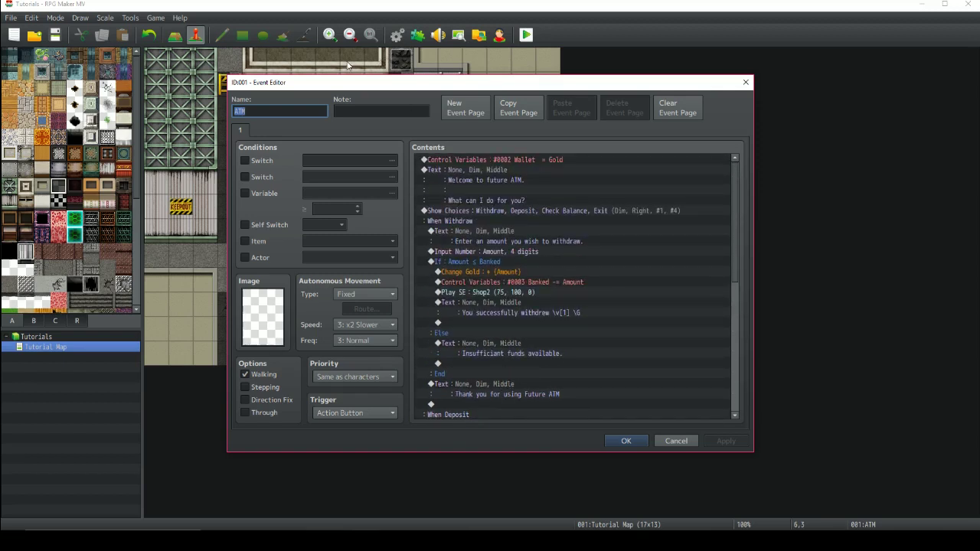
click(270, 110)
click(511, 161)
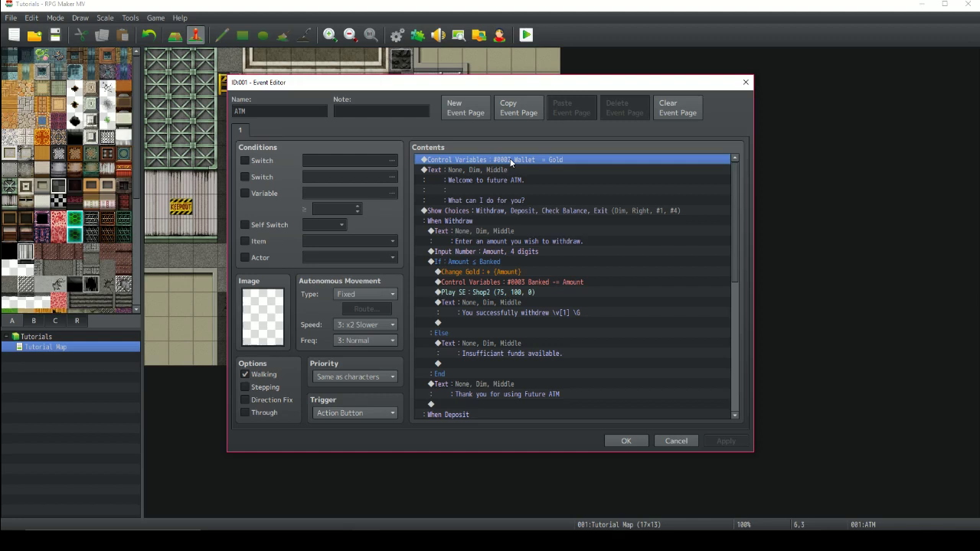
- Open the Wallet = Gold command and browse variables 0001 Amount, 0002 Wallet and 0003 Banked
double_click(512, 160)
click(627, 168)
click(627, 171)
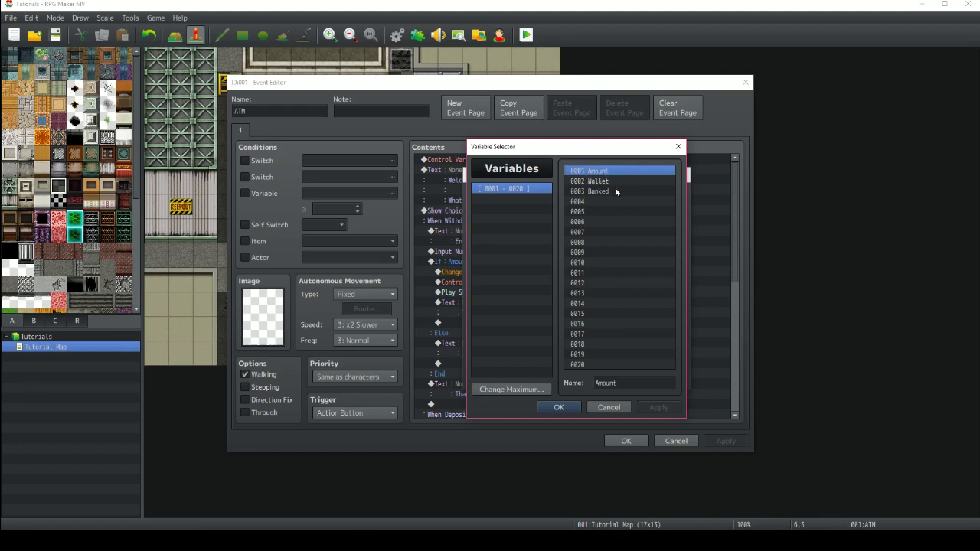
click(620, 181)
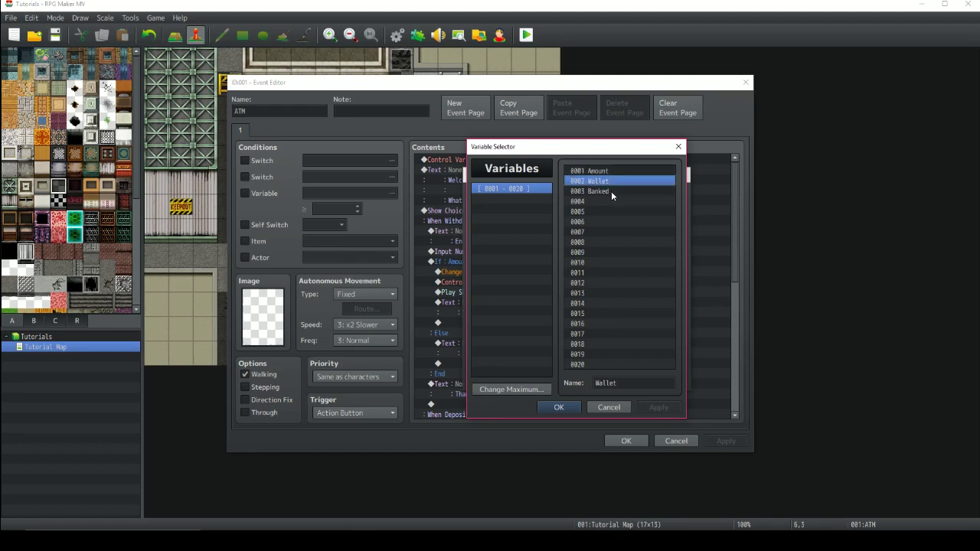
click(612, 191)
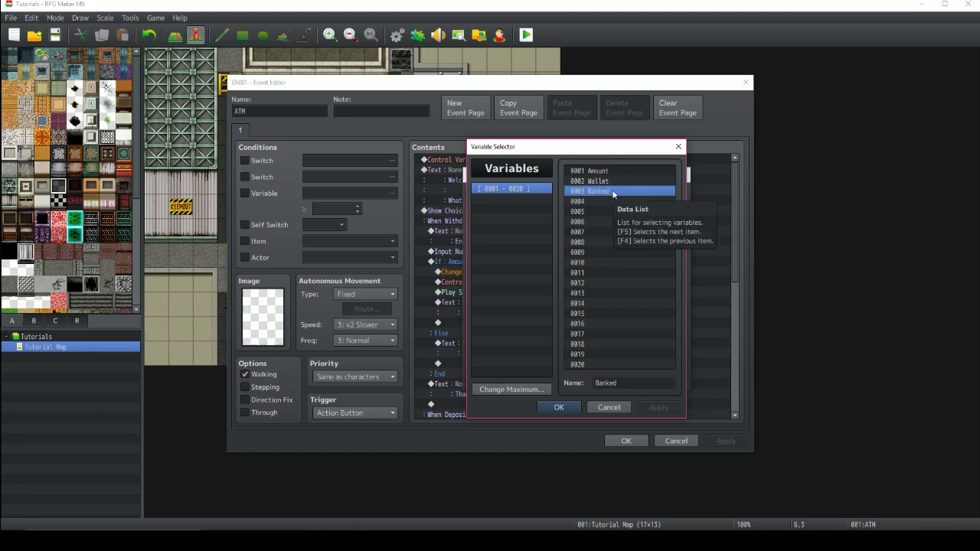
click(610, 182)
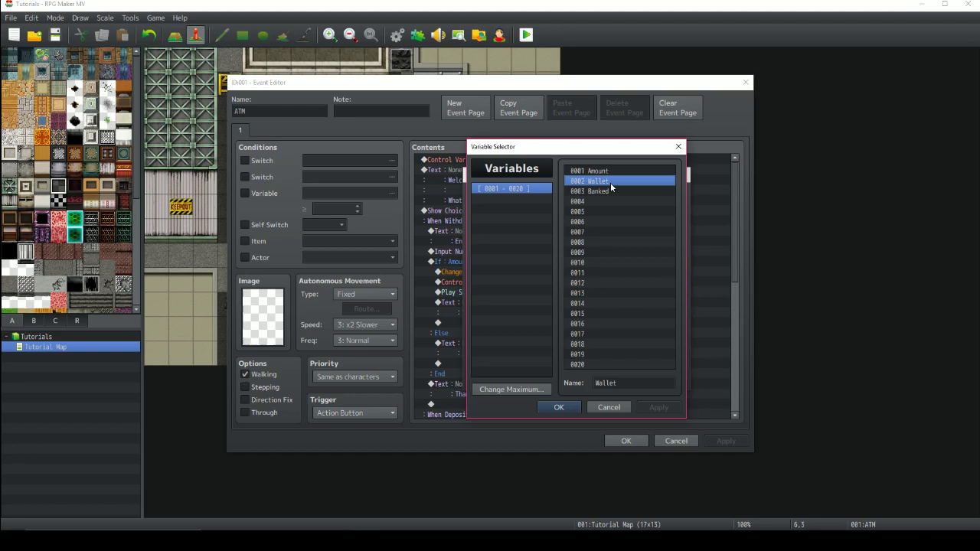
click(612, 170)
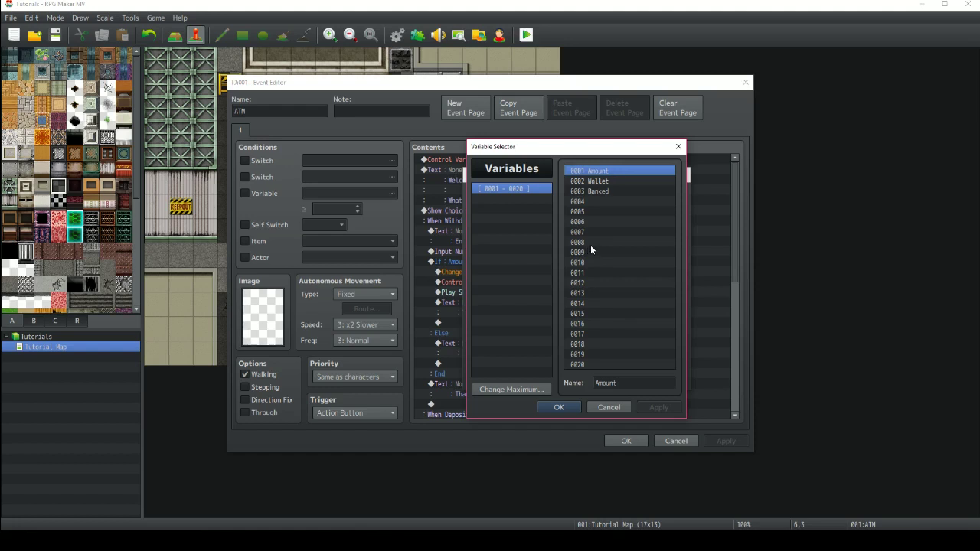
click(596, 183)
click(604, 193)
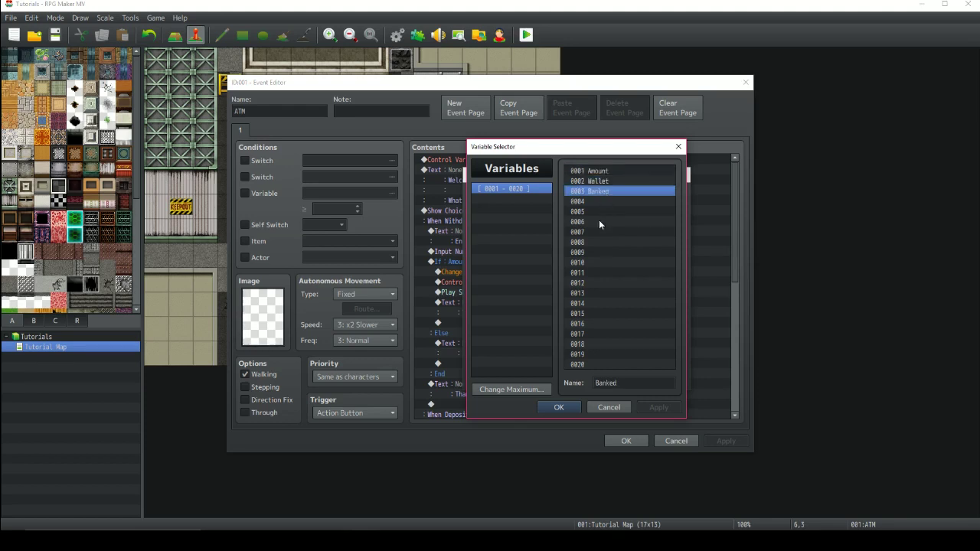
click(601, 184)
click(599, 191)
- Keep the command as Set #0002 Wallet to Game Data Gold and confirm it
click(679, 146)
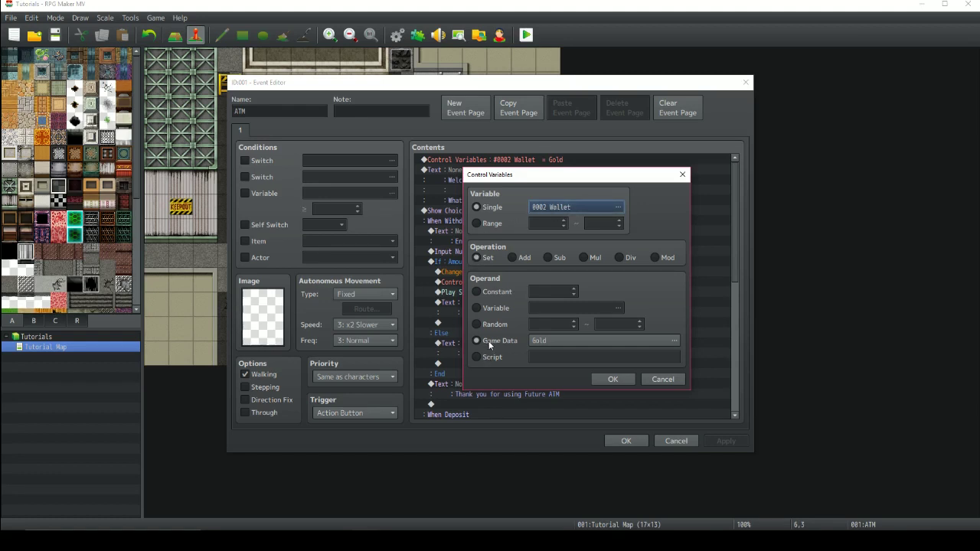
click(571, 338)
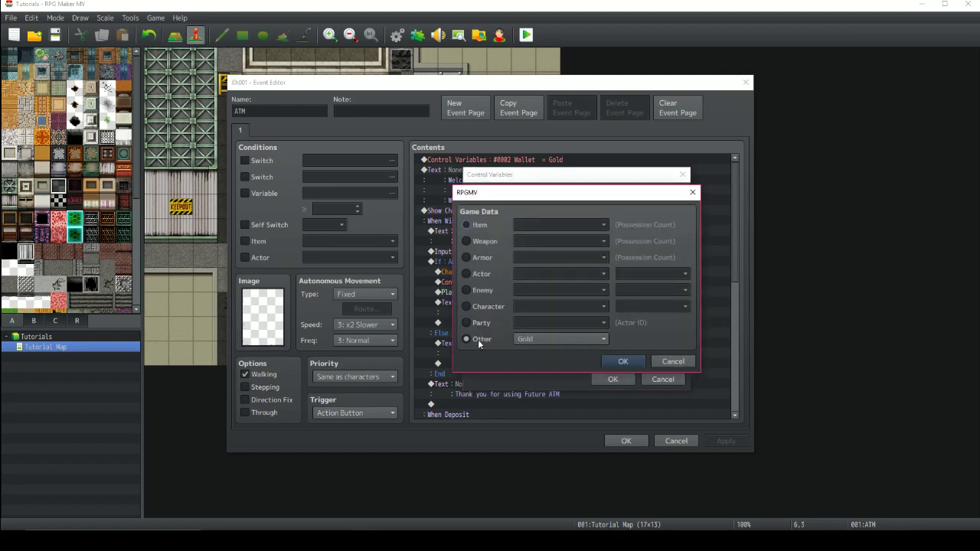
click(564, 342)
click(539, 374)
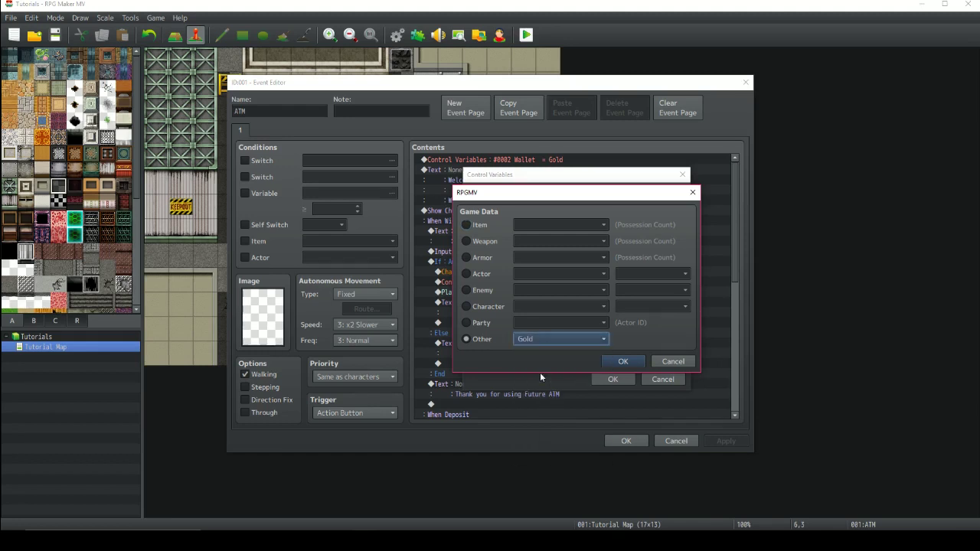
click(620, 363)
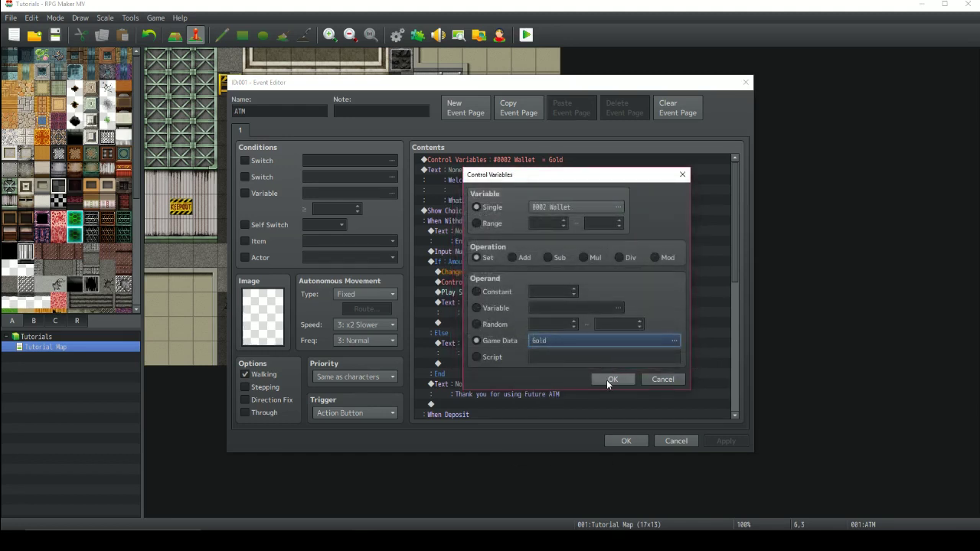
click(612, 379)
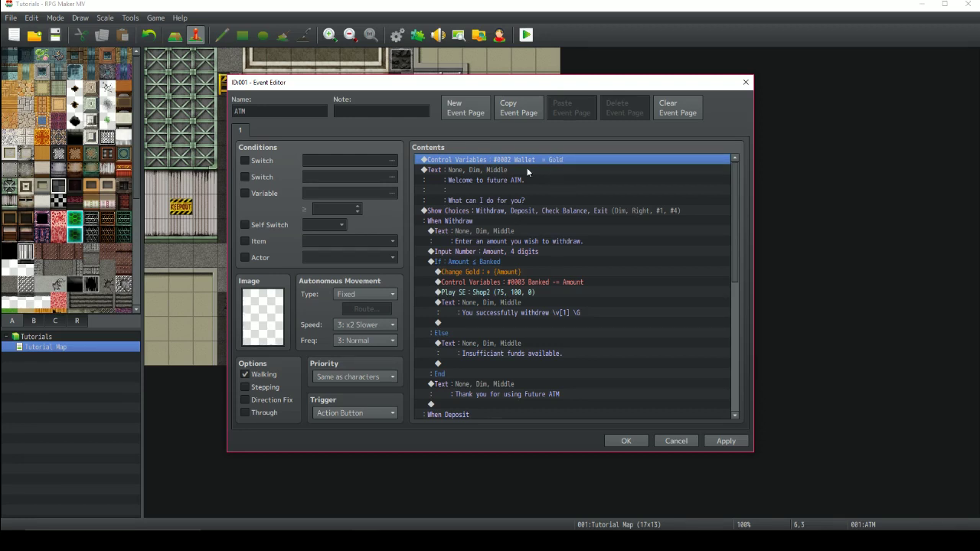
click(493, 176)
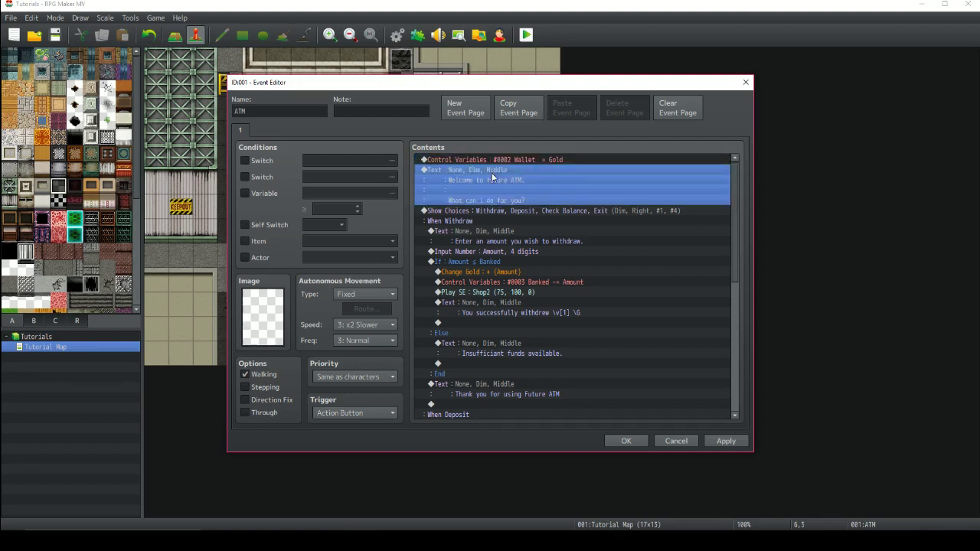
right_click(492, 176)
click(508, 193)
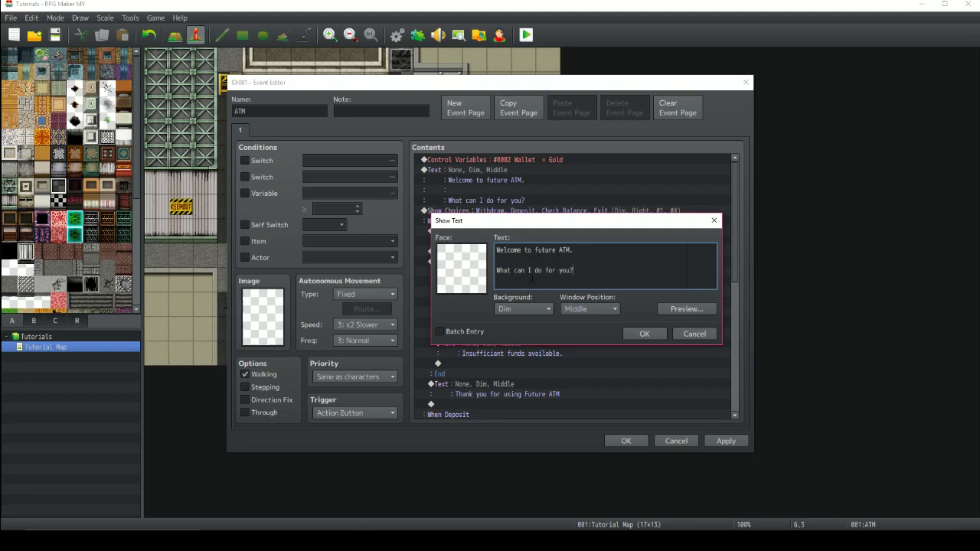
click(644, 334)
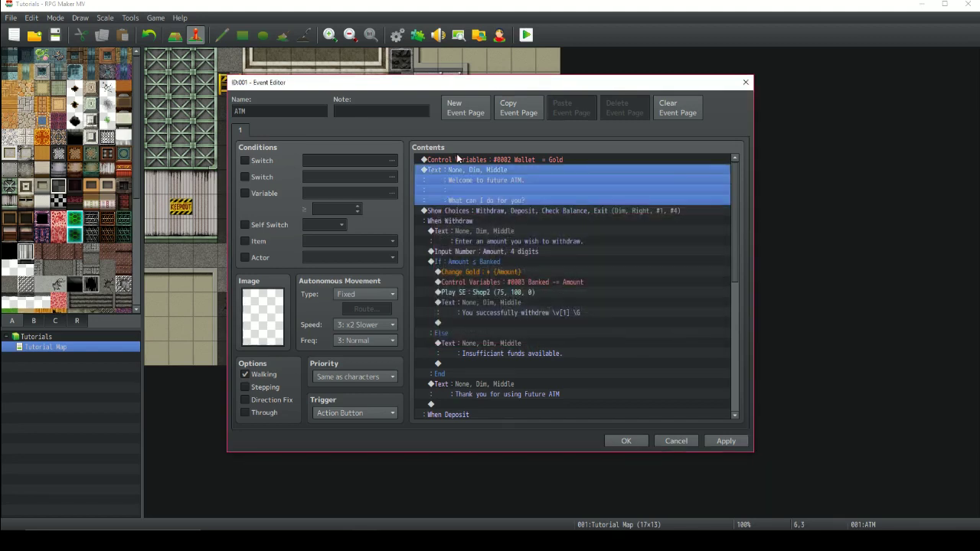
click(457, 216)
right_click(457, 217)
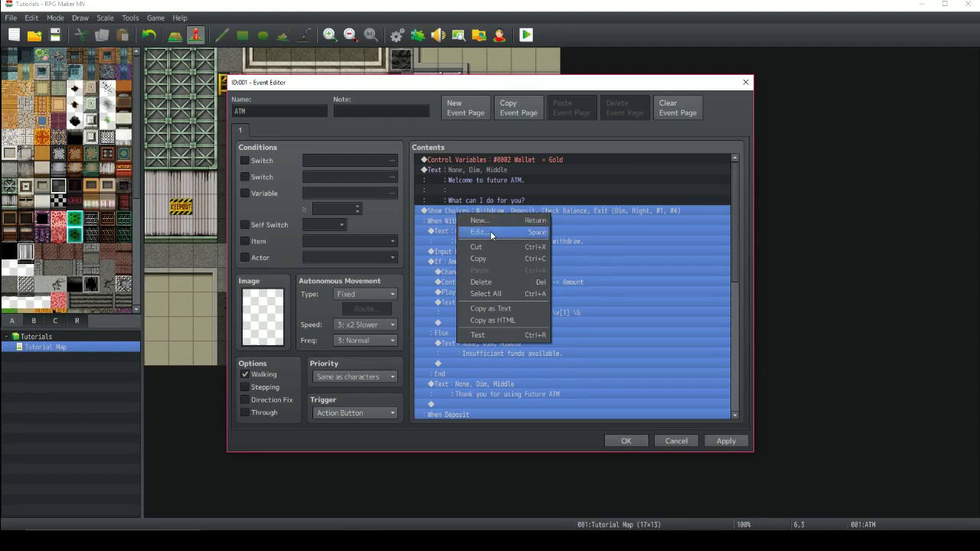
click(490, 231)
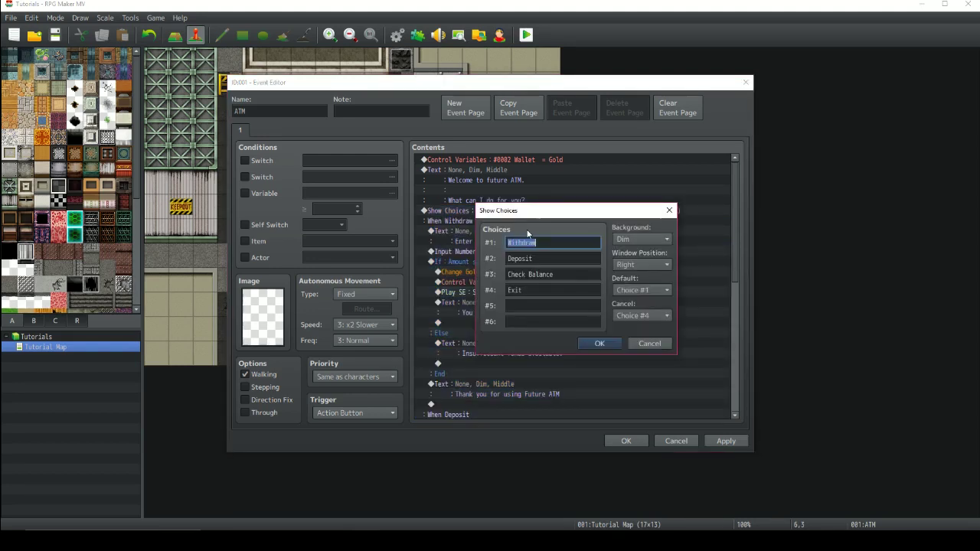
click(557, 243)
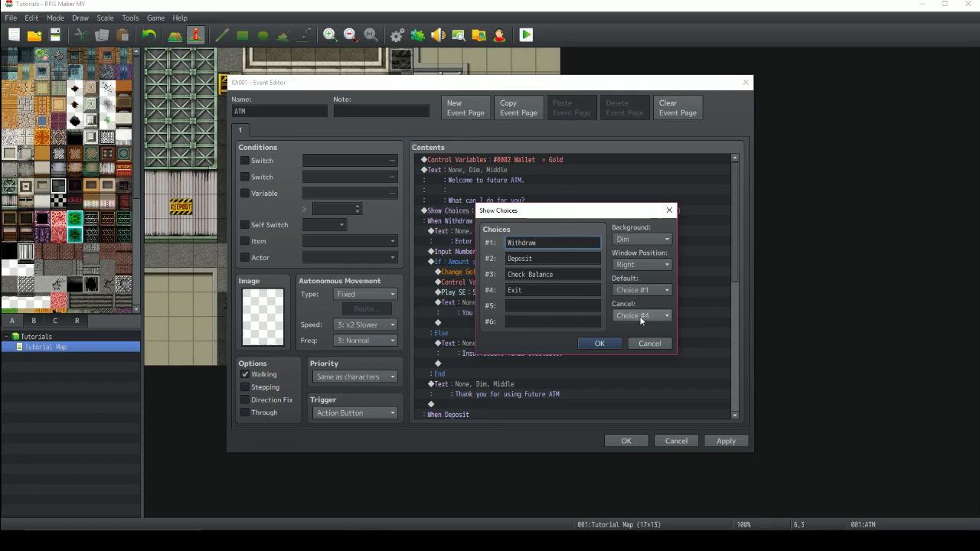
double_click(533, 290)
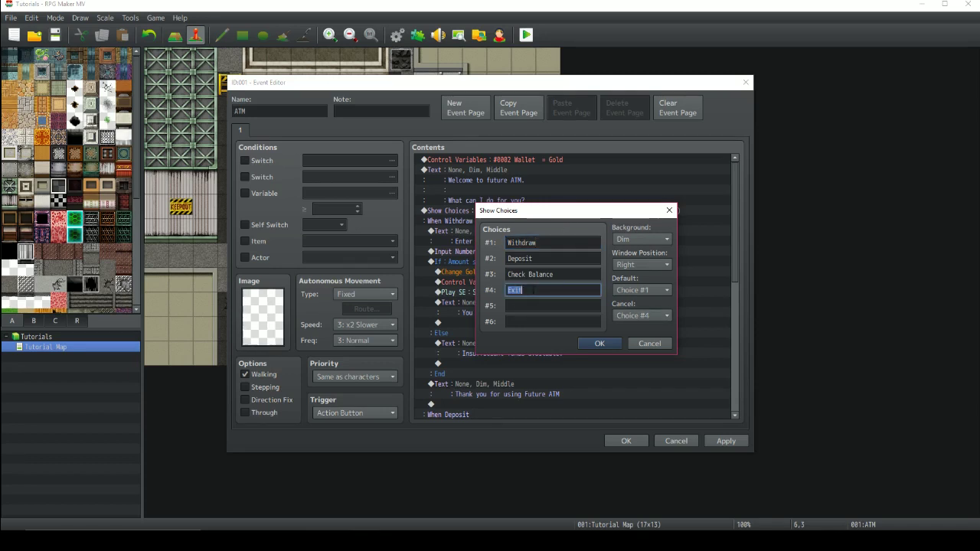
click(598, 343)
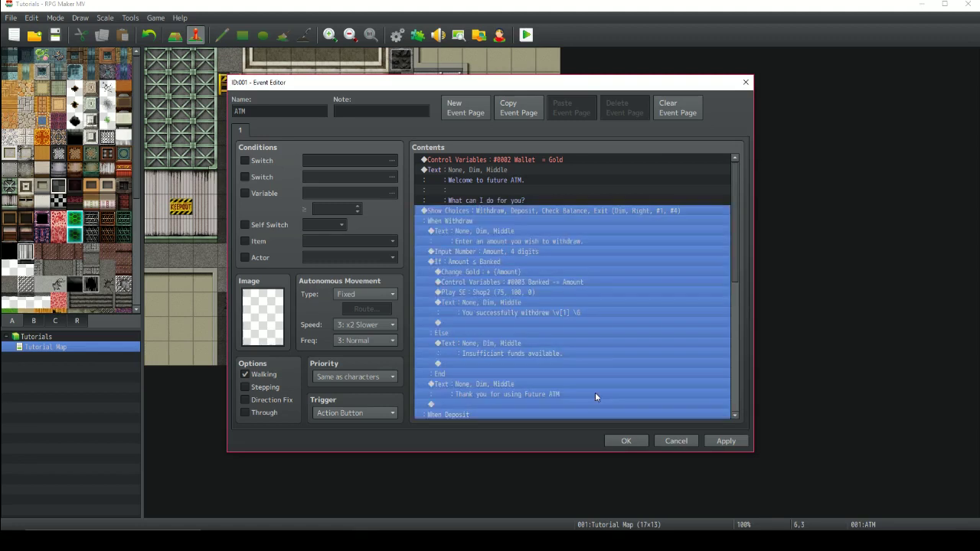
click(479, 227)
click(462, 219)
right_click(461, 220)
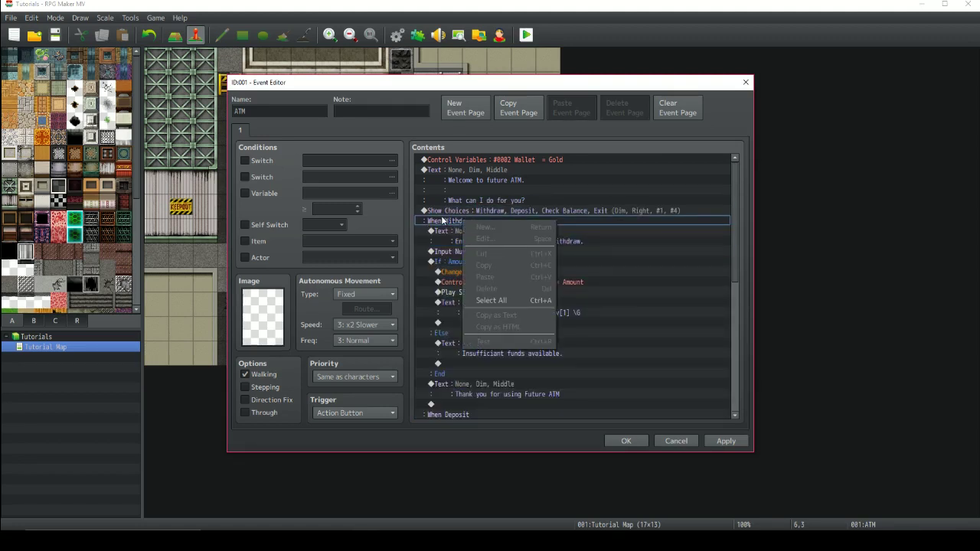
click(451, 234)
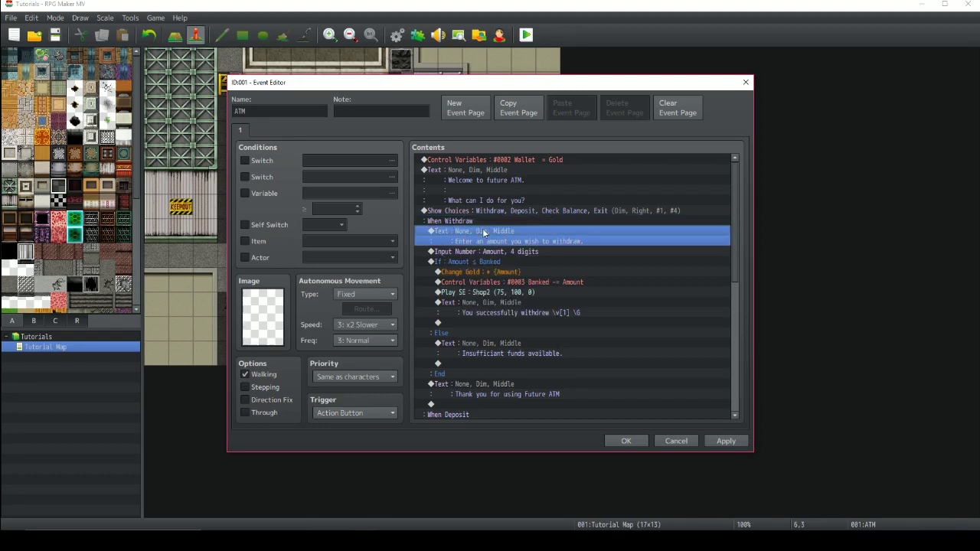
right_click(480, 236)
click(496, 250)
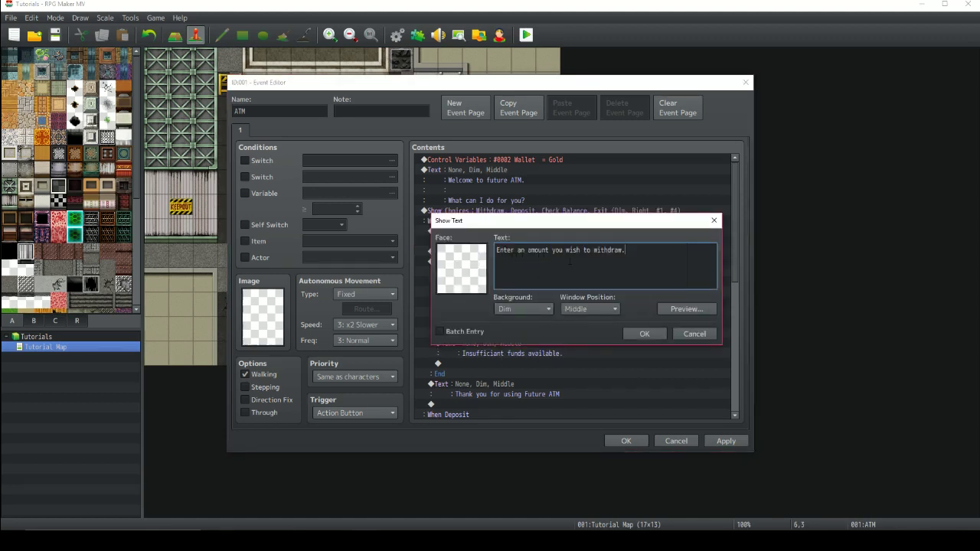
click(641, 336)
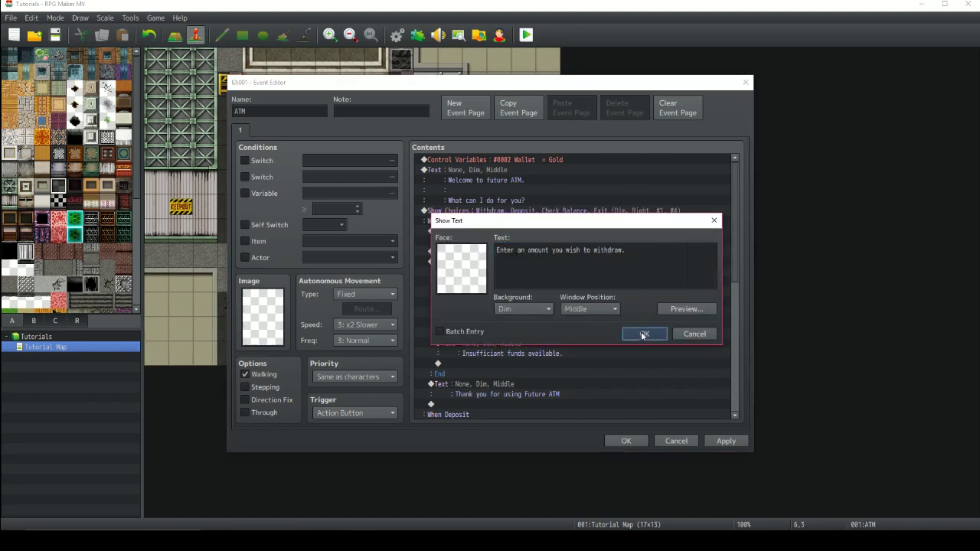
click(499, 252)
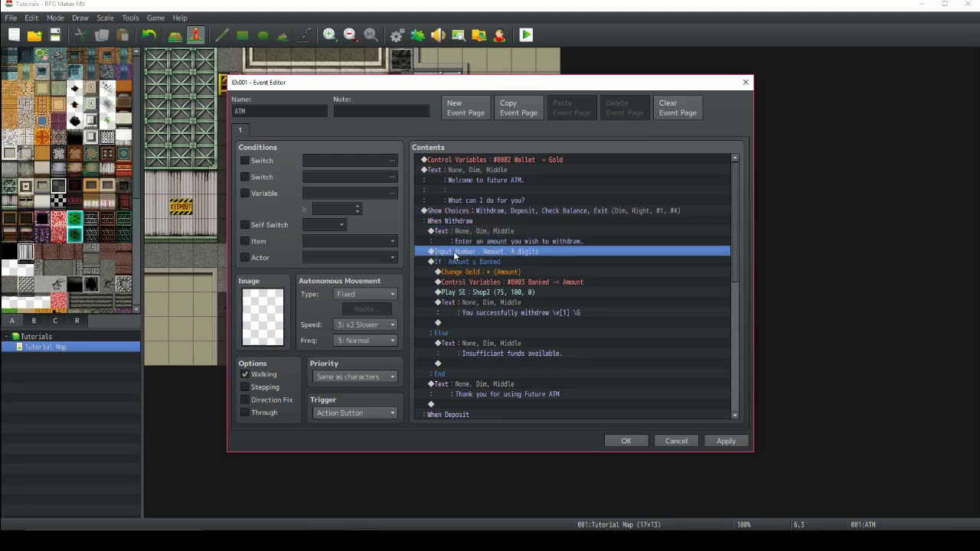
right_click(499, 258)
click(524, 273)
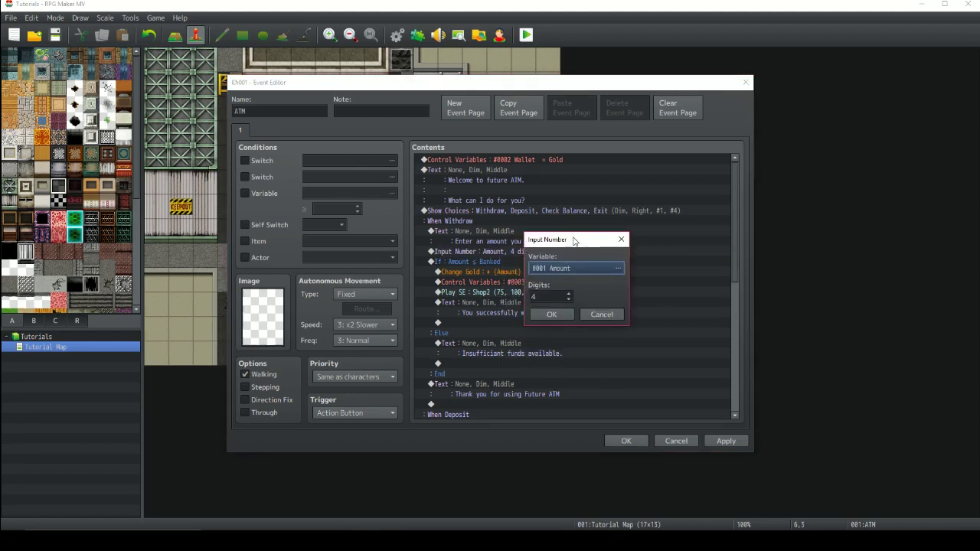
drag(574, 242, 514, 199)
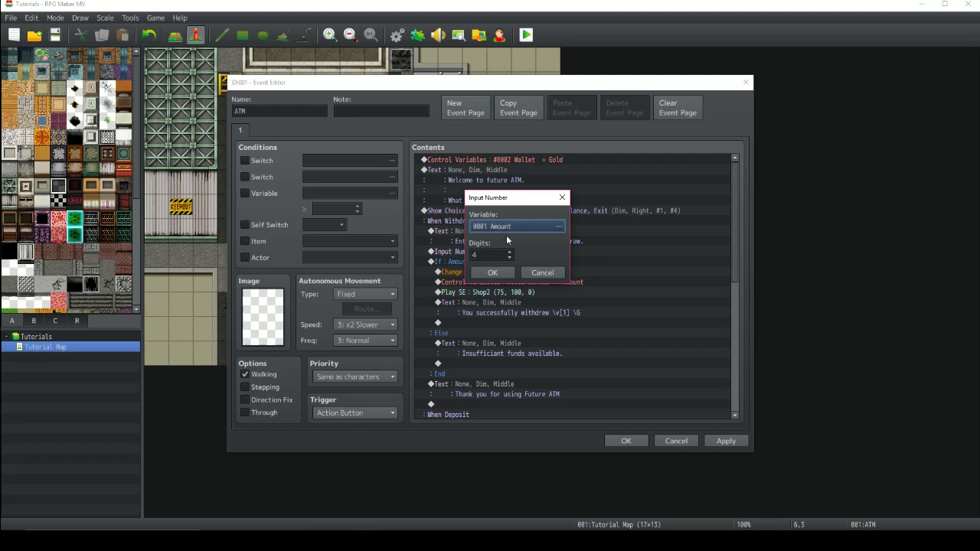
click(513, 226)
click(546, 131)
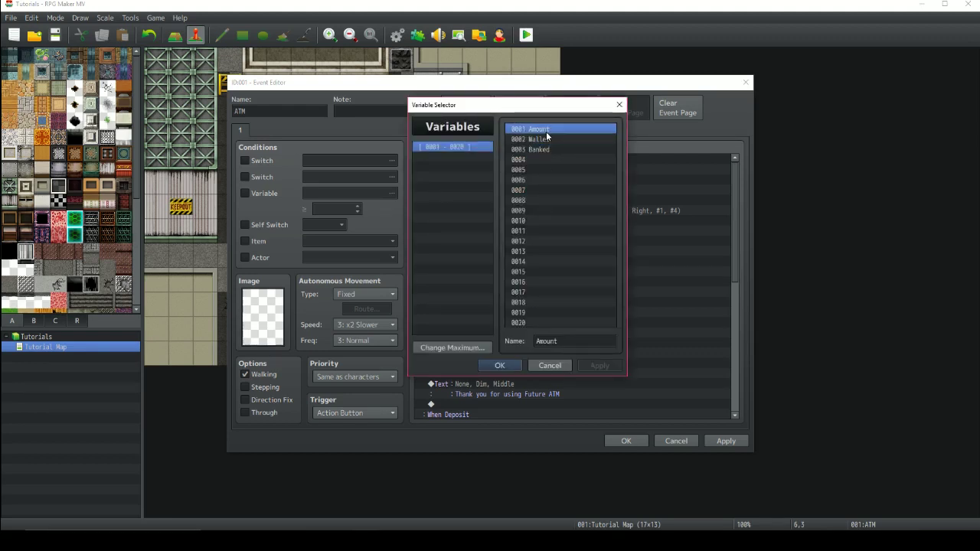
click(505, 370)
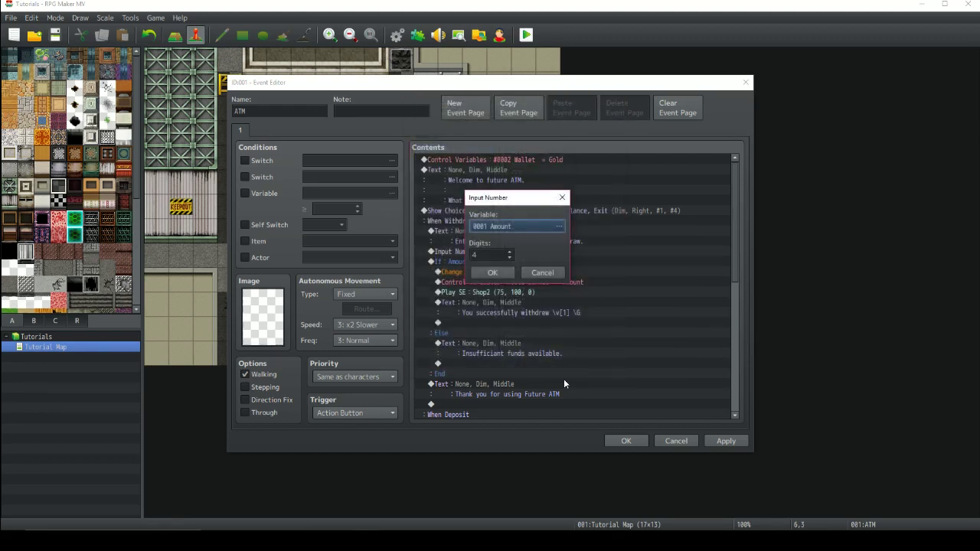
double_click(483, 257)
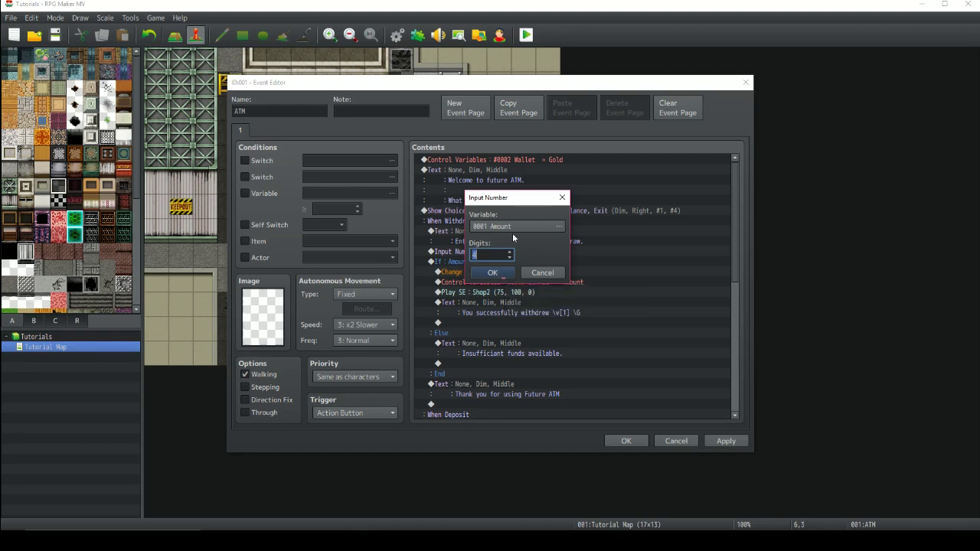
click(494, 274)
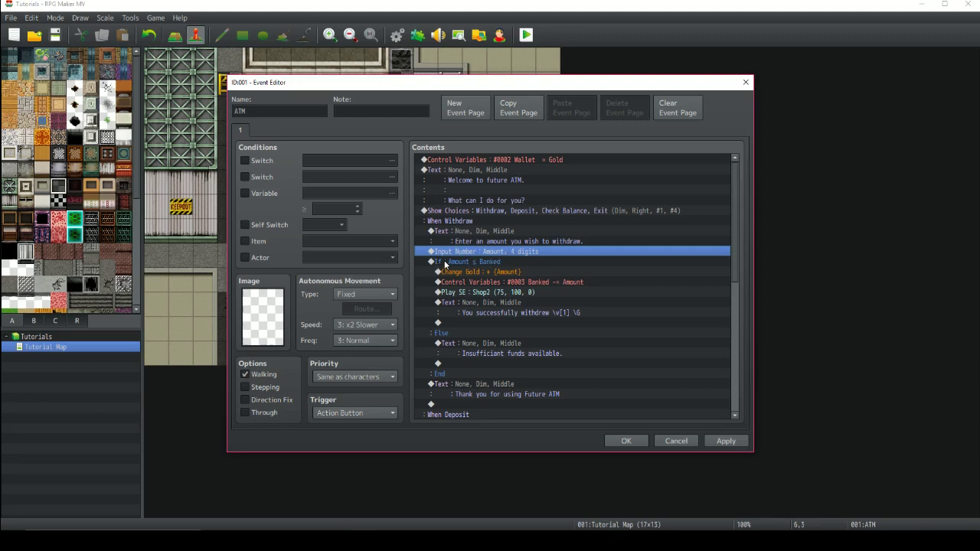
click(446, 263)
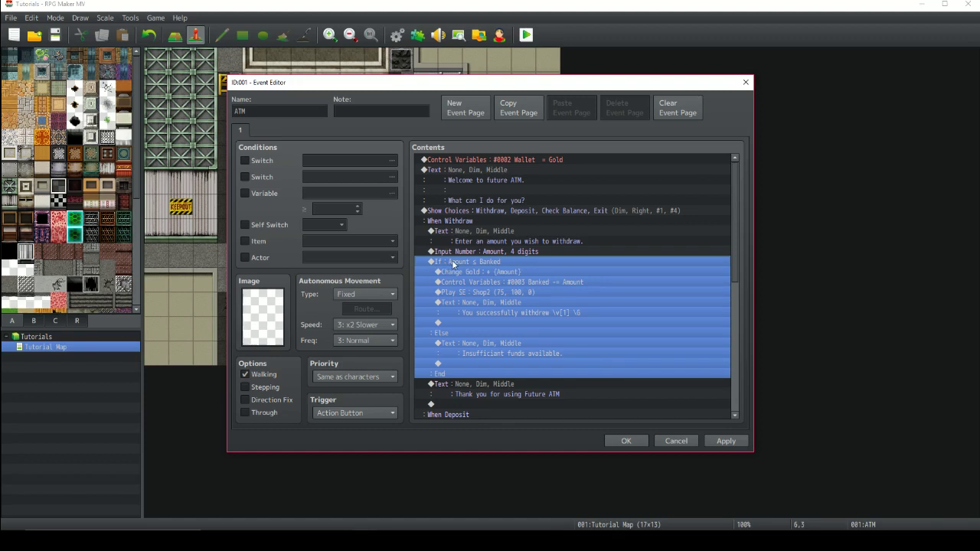
right_click(455, 261)
click(481, 272)
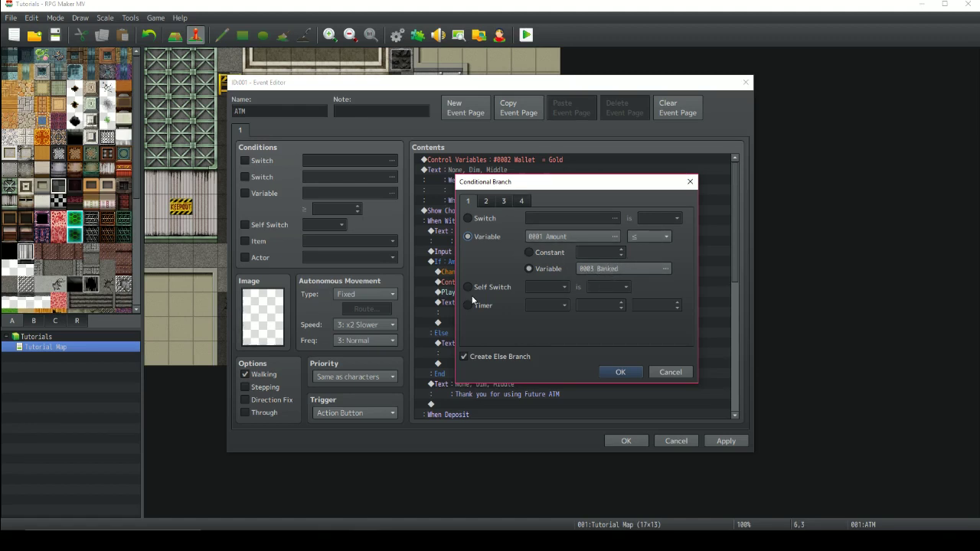
click(622, 373)
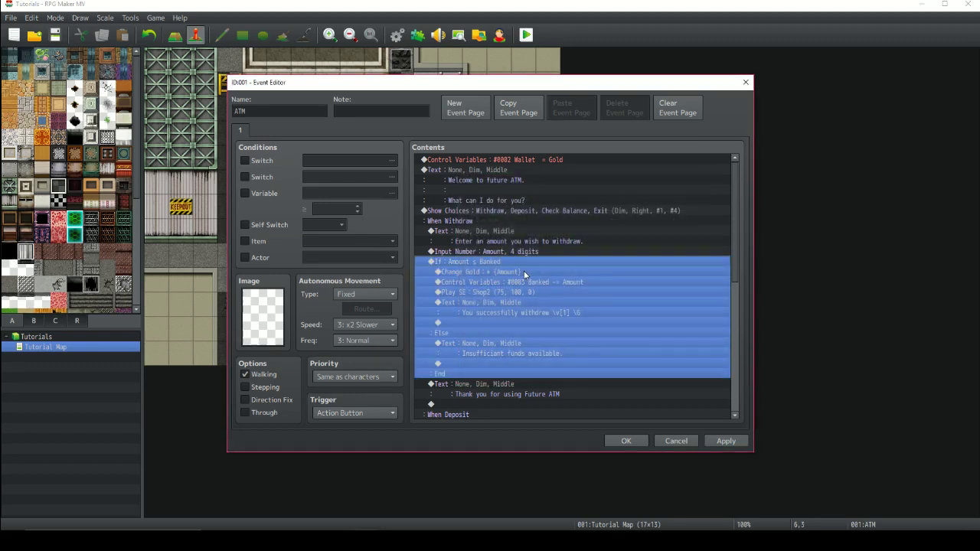
click(523, 273)
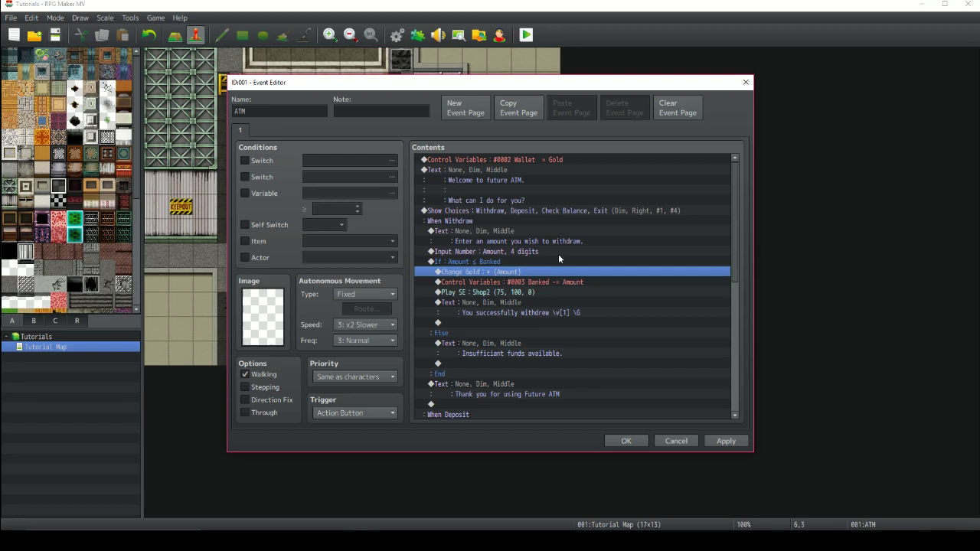
- Open the Withdraw branch's Change Gold : + {Amount} command for editing
click(566, 282)
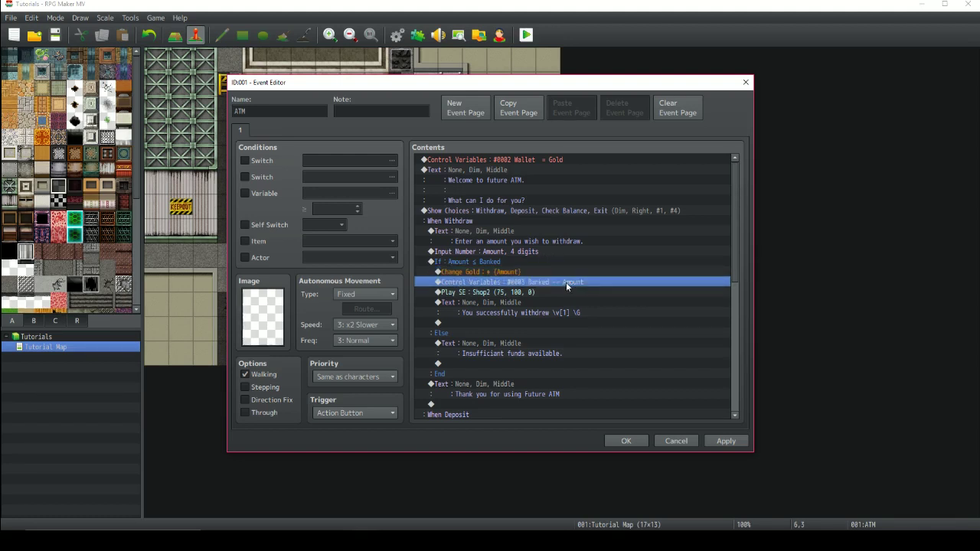
click(516, 273)
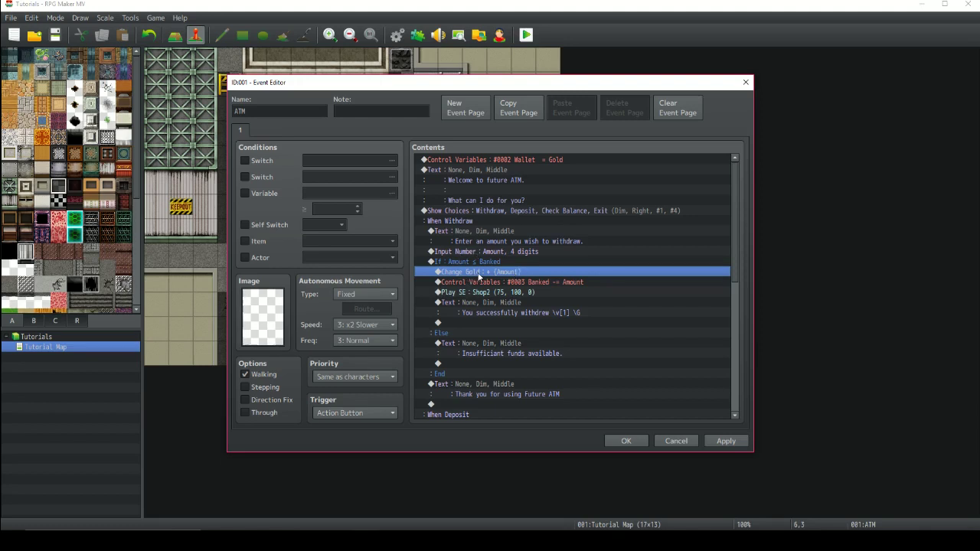
right_click(481, 273)
click(504, 294)
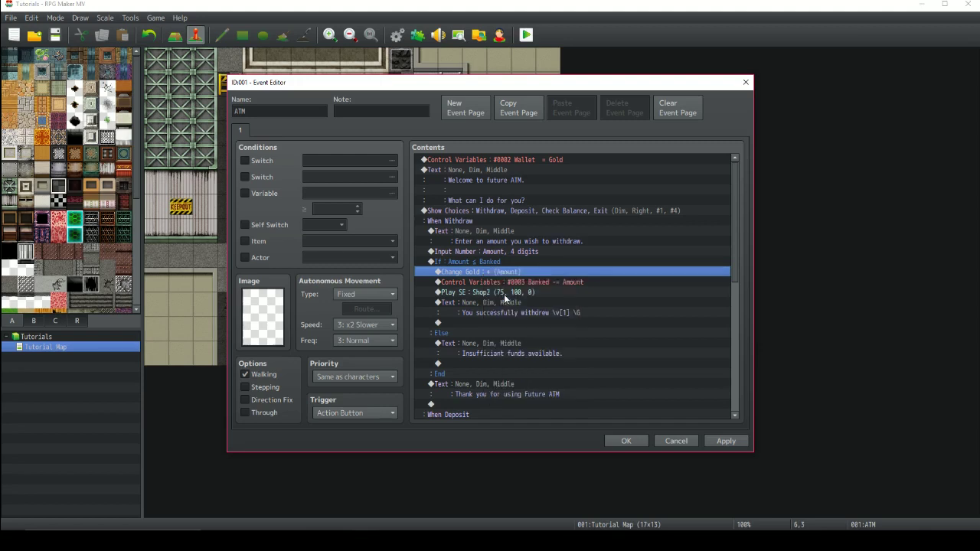